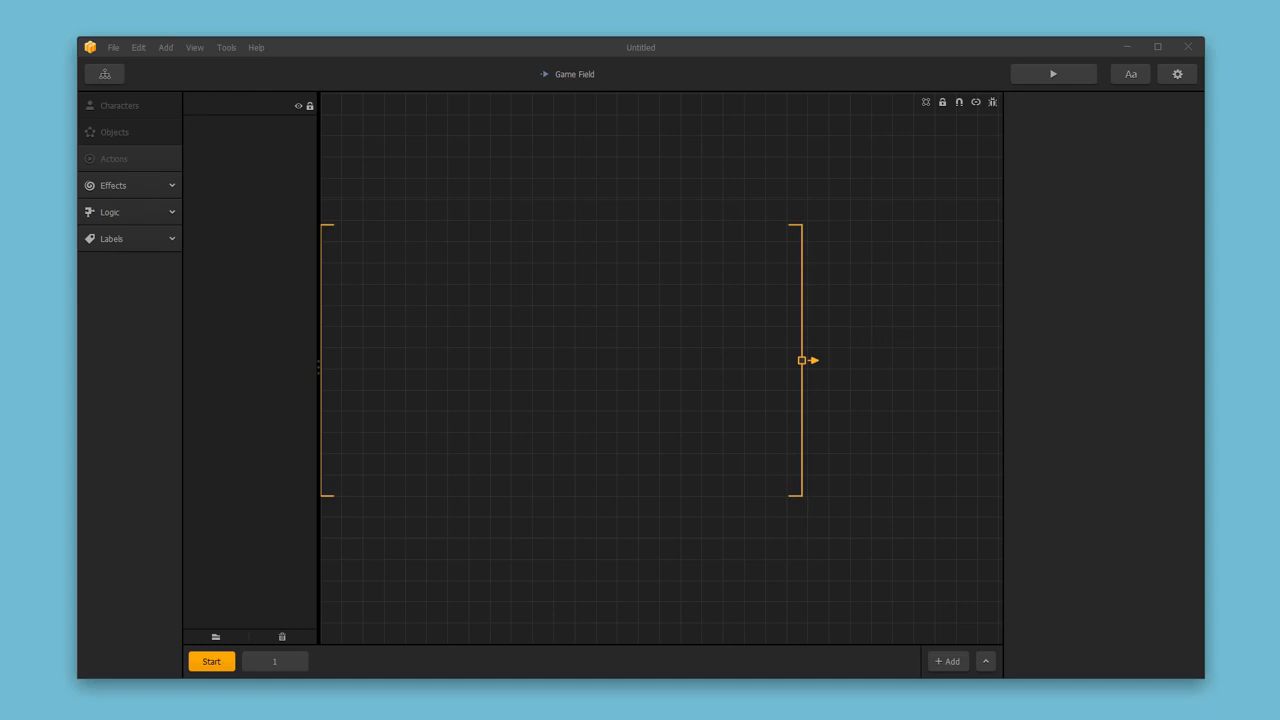
# Import the sky image into the scene as a background.
pyautogui.moveTo(1279, 360); pyautogui.dragTo(634, 358)
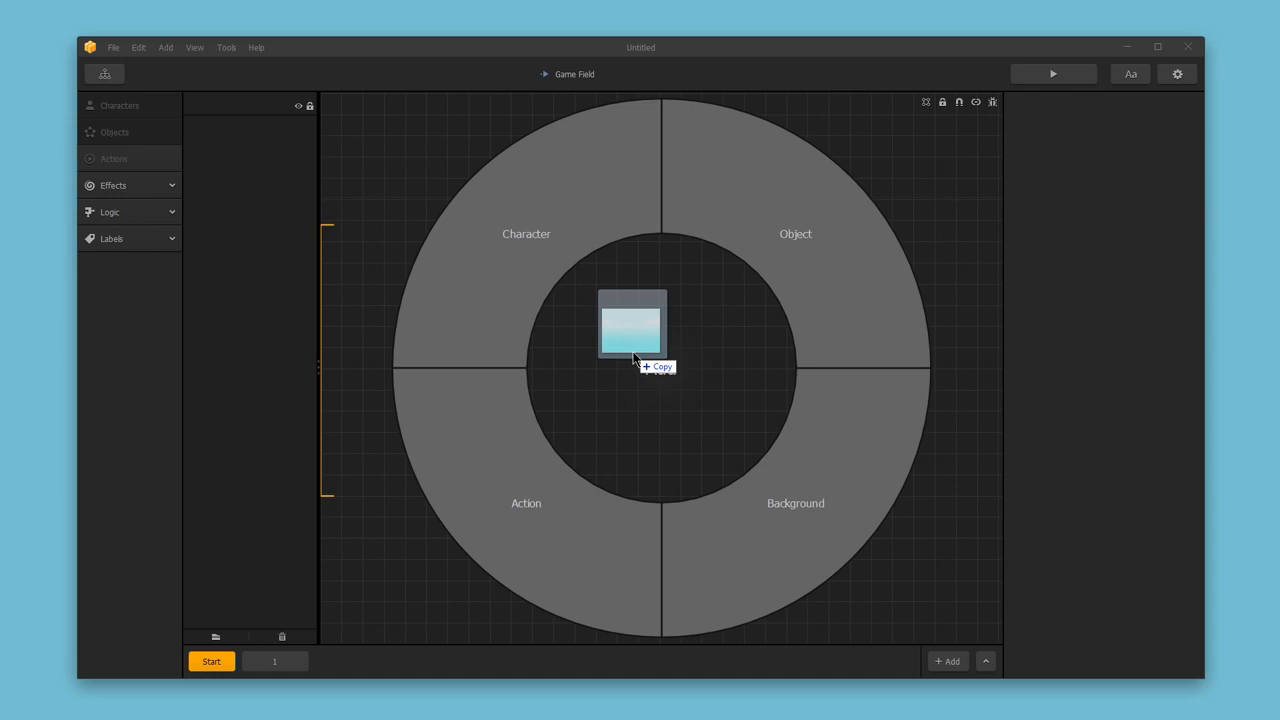
pyautogui.moveTo(634, 358); pyautogui.dragTo(787, 528)
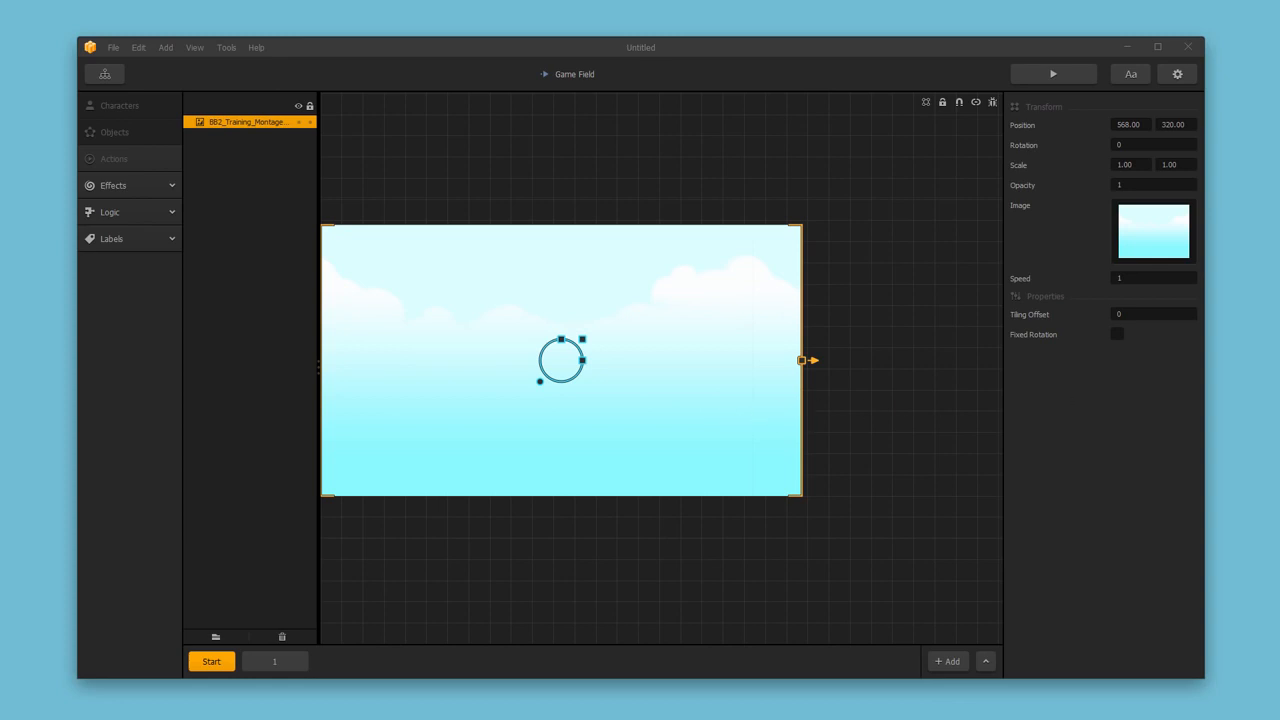
# Add the plants and grass images as backgrounds and lower them to the scene's bottom edge, at about (557, 93) and (570, 8).
pyautogui.moveTo(1204, 352); pyautogui.dragTo(816, 484)
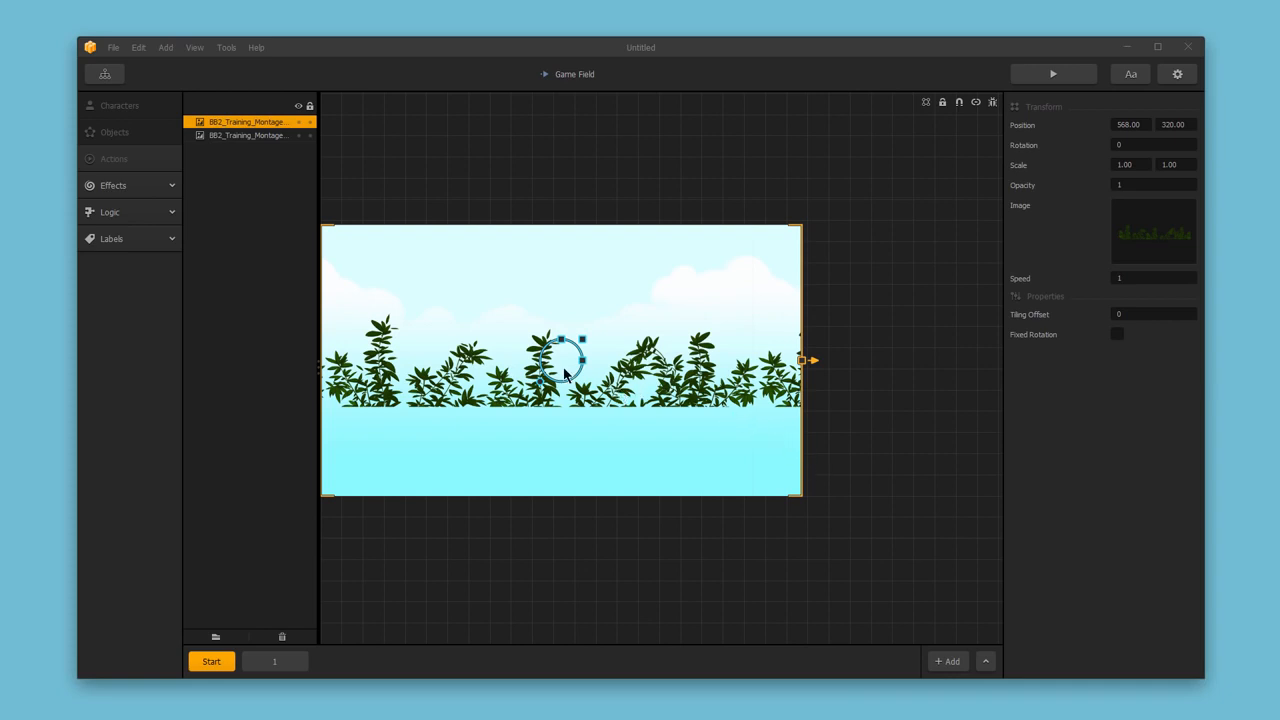
pyautogui.moveTo(558, 366); pyautogui.dragTo(553, 461)
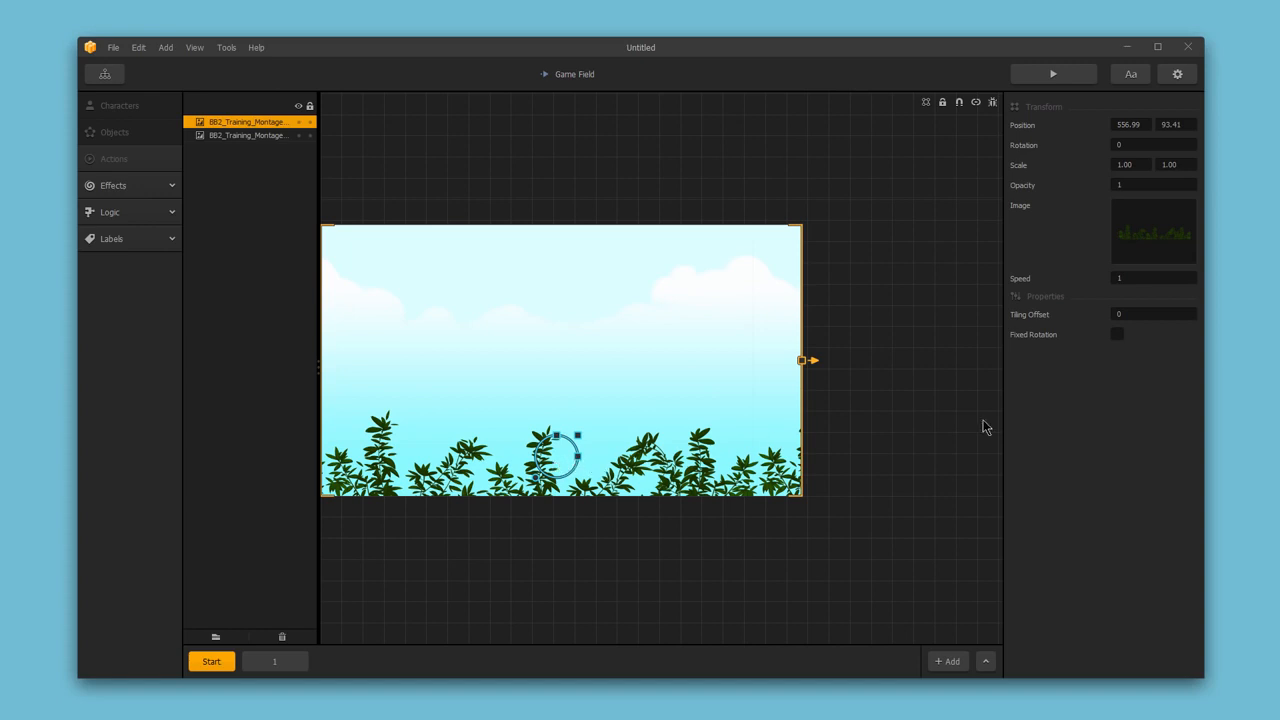
pyautogui.moveTo(1153, 231); pyautogui.dragTo(786, 509)
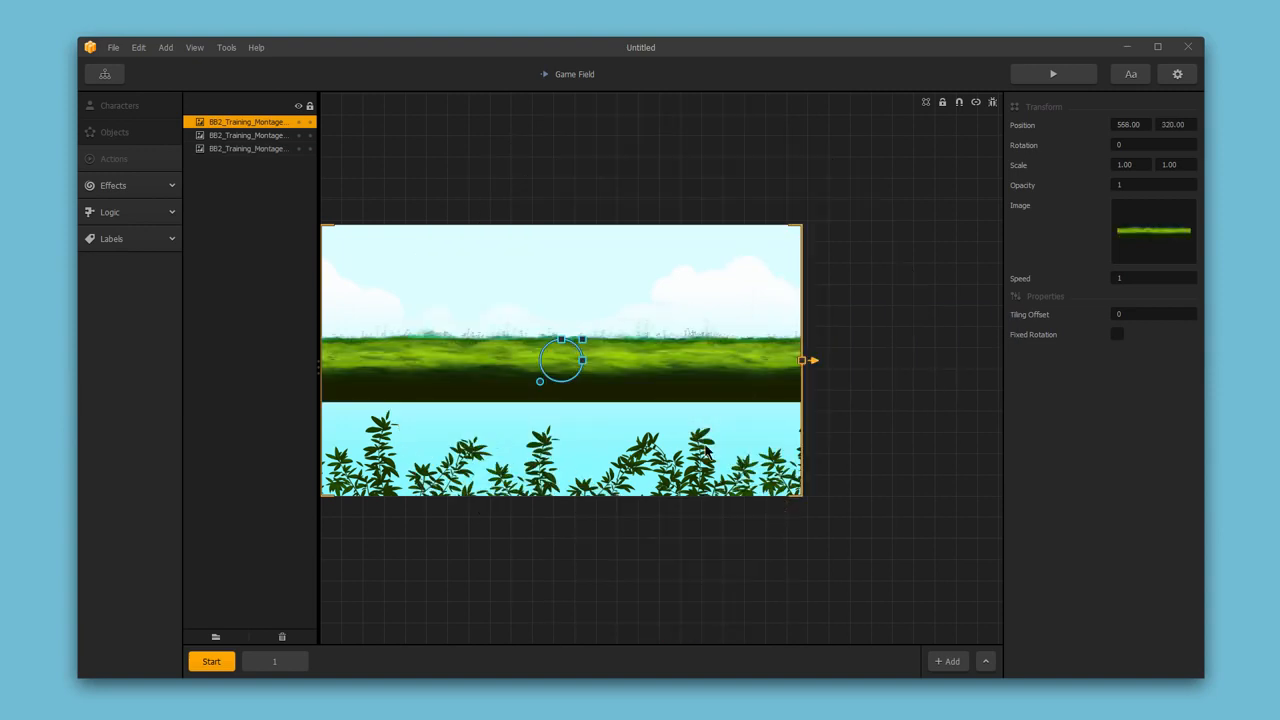
pyautogui.moveTo(565, 392); pyautogui.dragTo(565, 497)
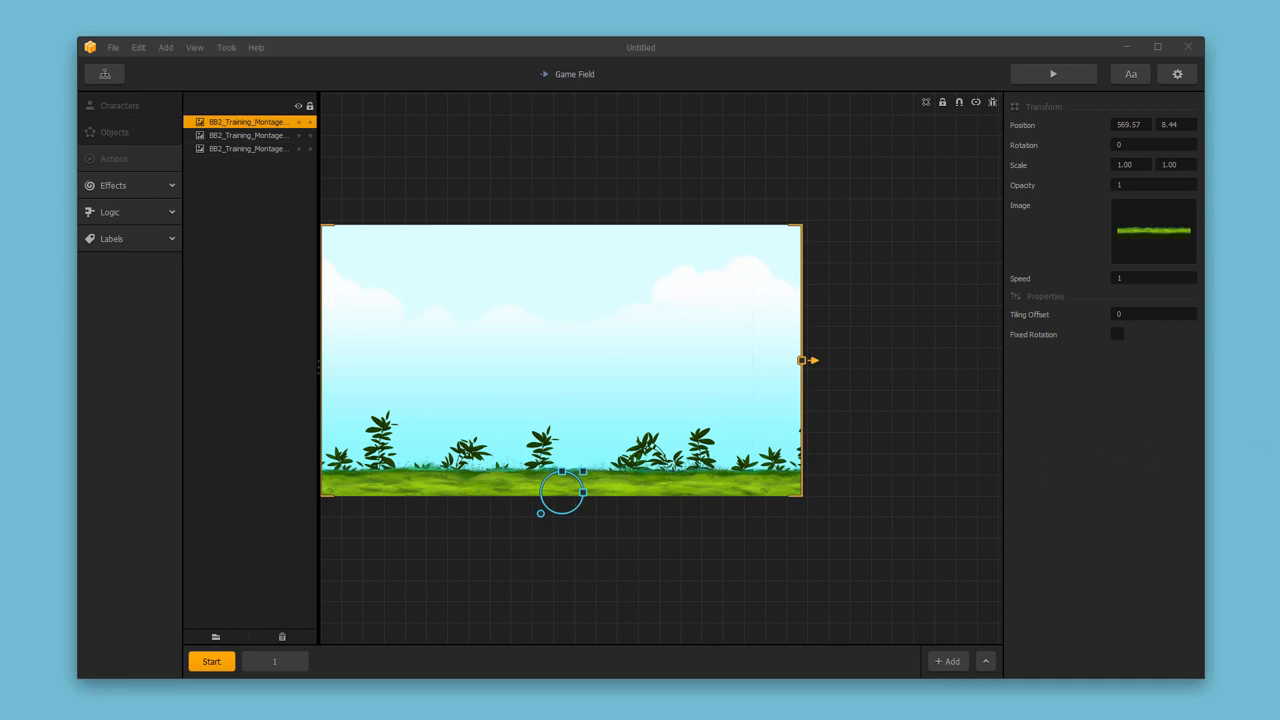
# Add the wooden box image as an object on the grass at about (585, 87), scaled to about 1.92 by 1.80 and rotated to about 361°.
pyautogui.moveTo(1279, 420); pyautogui.dragTo(781, 243)
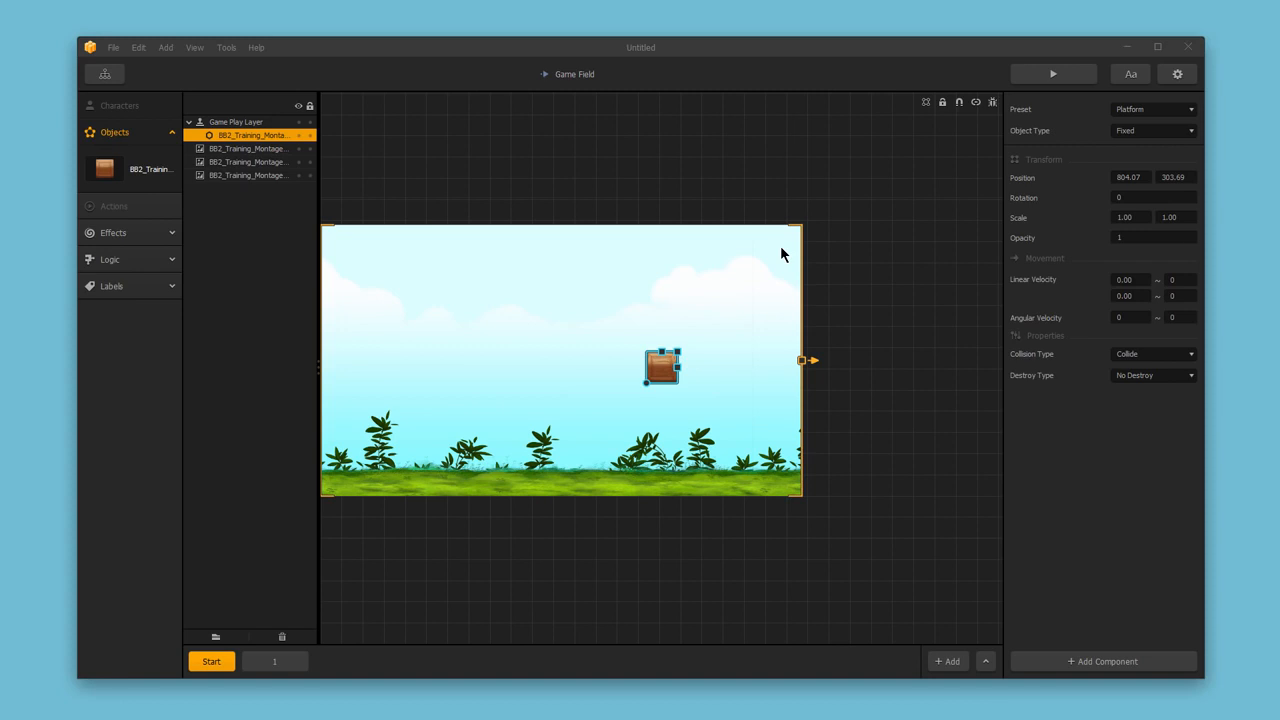
pyautogui.moveTo(670, 368); pyautogui.dragTo(577, 460)
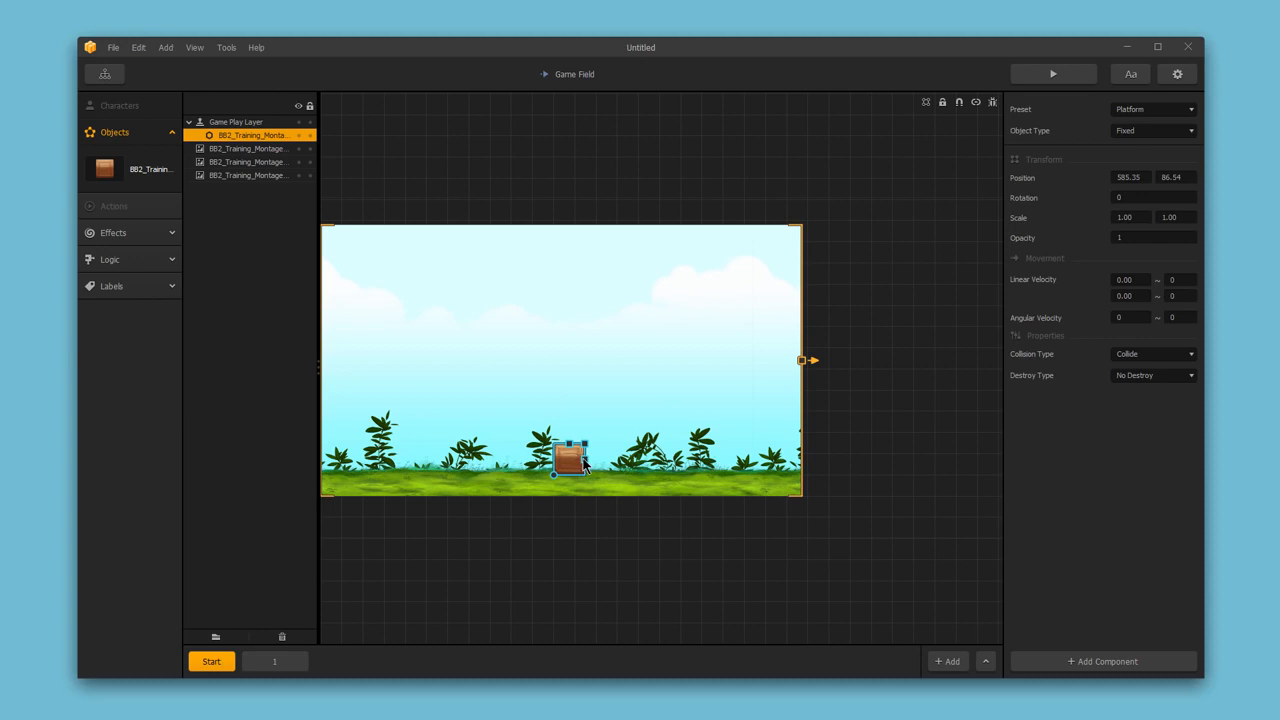
pyautogui.moveTo(583, 461)
pyautogui.mouseDown()
pyautogui.moveTo(570, 438)
pyautogui.moveTo(603, 438)
pyautogui.moveTo(591, 447)
pyautogui.mouseUp()
pyautogui.moveTo(591, 447)
pyautogui.mouseDown()
pyautogui.moveTo(610, 429)
pyautogui.moveTo(602, 441)
pyautogui.mouseUp()
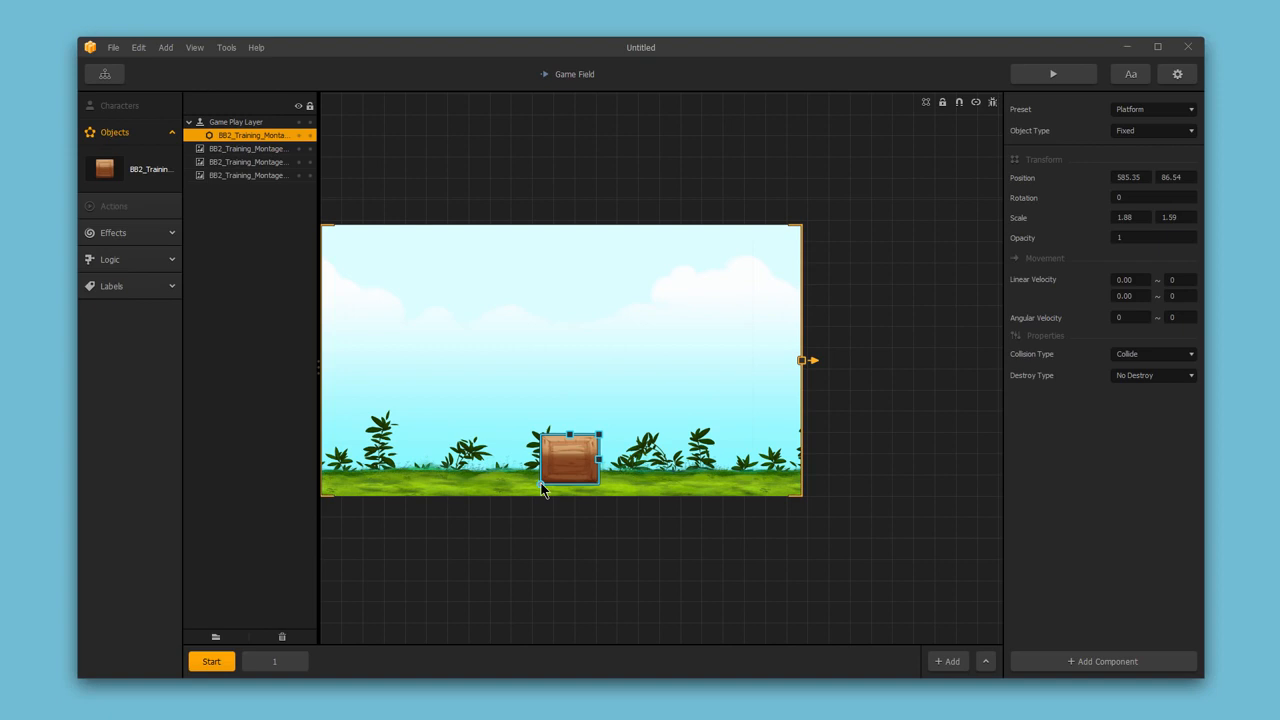
pyautogui.moveTo(543, 488)
pyautogui.mouseDown()
pyautogui.moveTo(584, 492)
pyautogui.moveTo(541, 482)
pyautogui.mouseUp()
pyautogui.moveTo(600, 440); pyautogui.dragTo(600, 431)
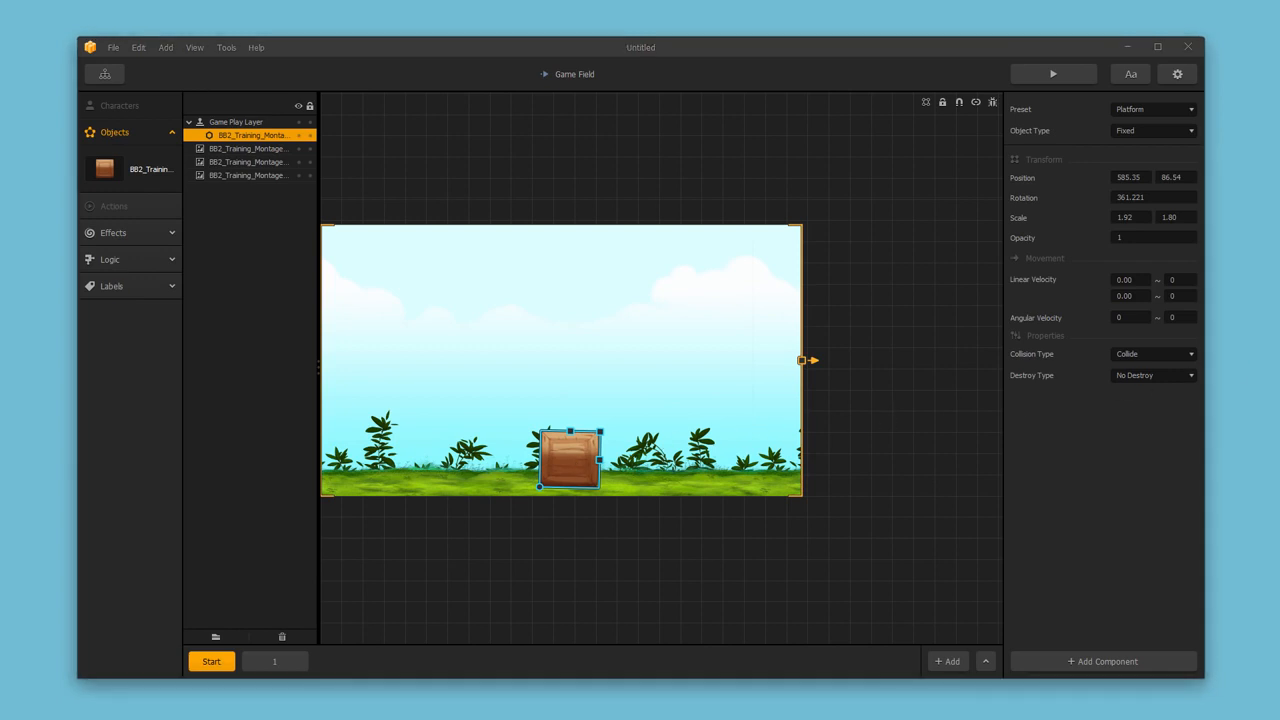
# Import the melon-helmeted figure's images as a character and place it before the box at about (279, 142), scaled to about 1.17 by 1.24.
pyautogui.moveTo(1150, 286); pyautogui.dragTo(634, 363)
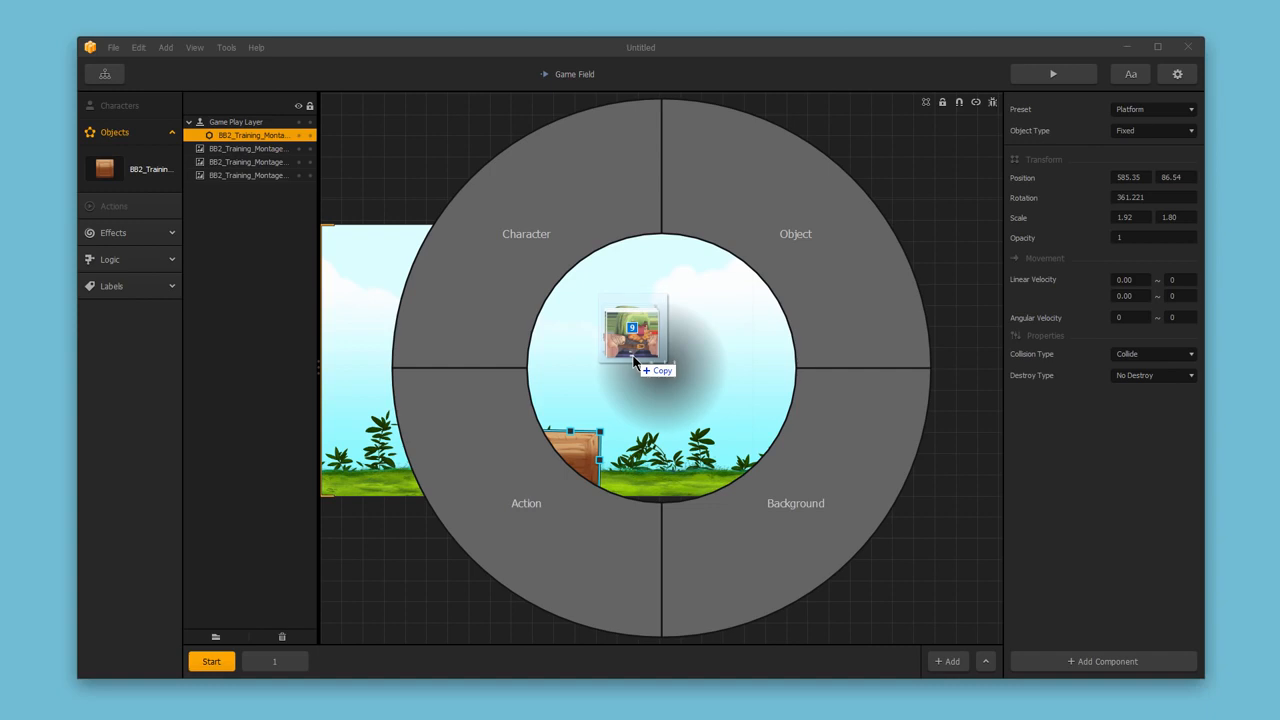
pyautogui.moveTo(634, 362); pyautogui.dragTo(517, 263)
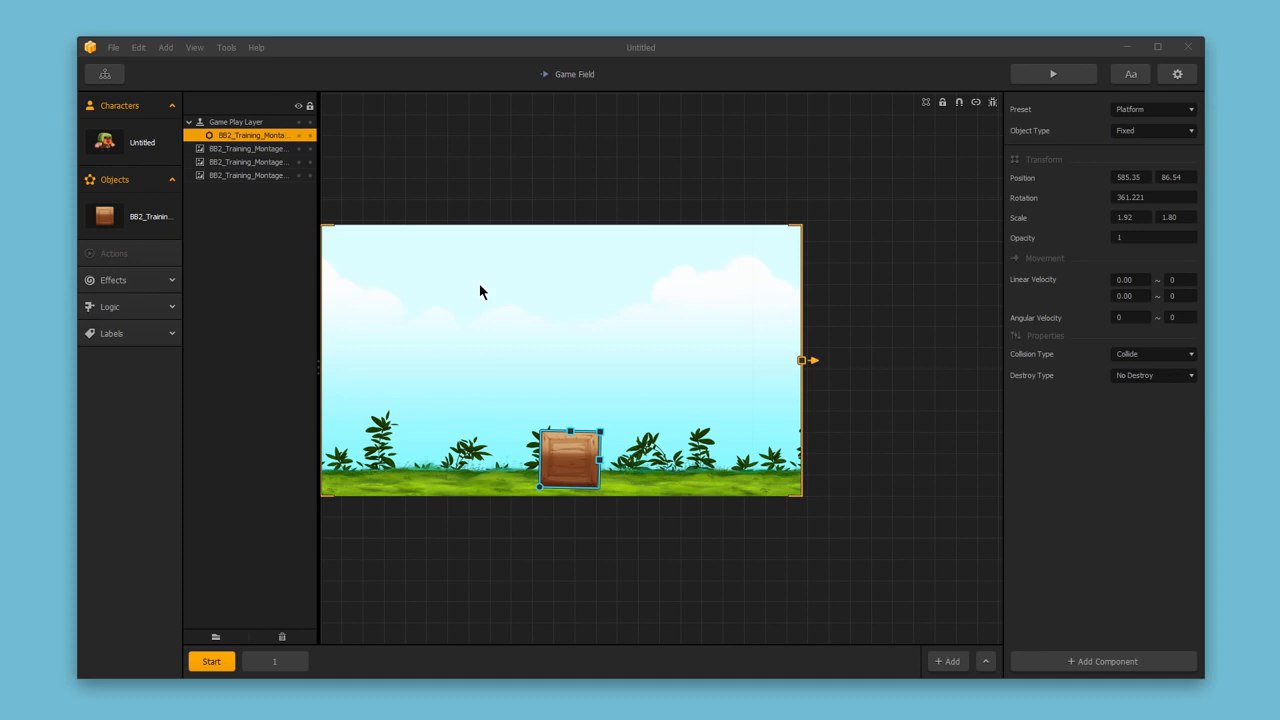
pyautogui.click(120, 106)
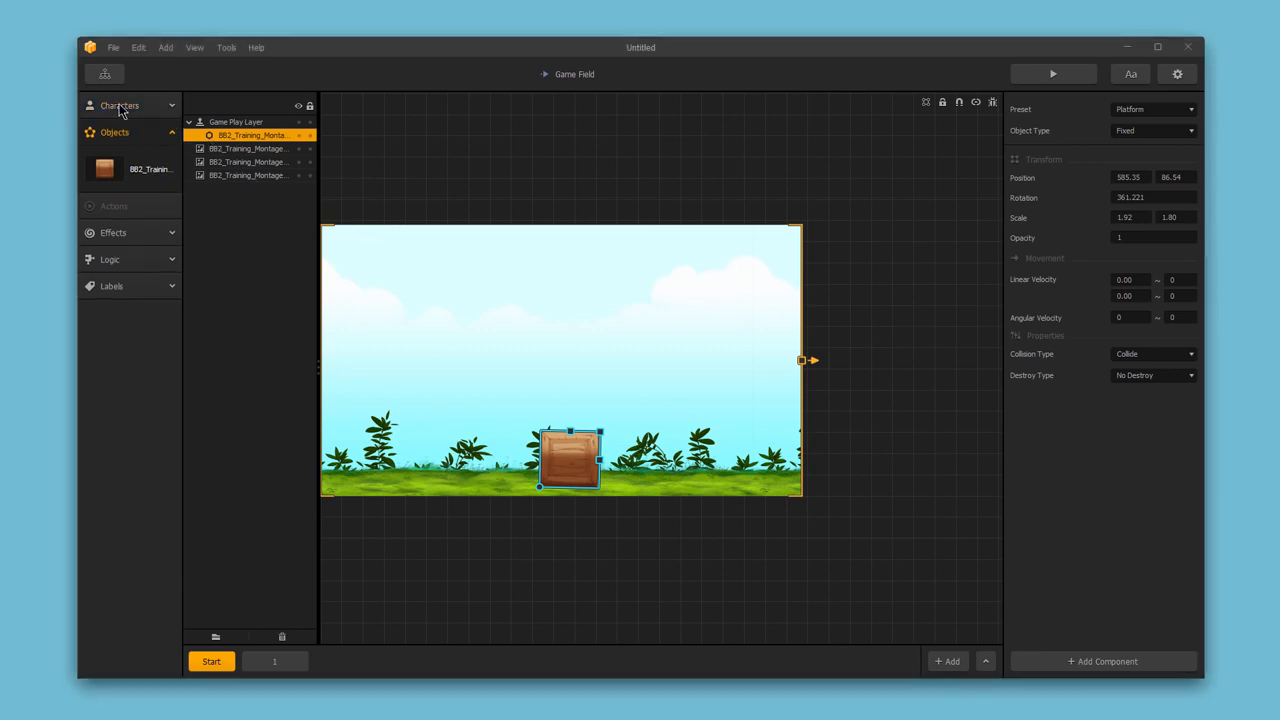
pyautogui.click(120, 106)
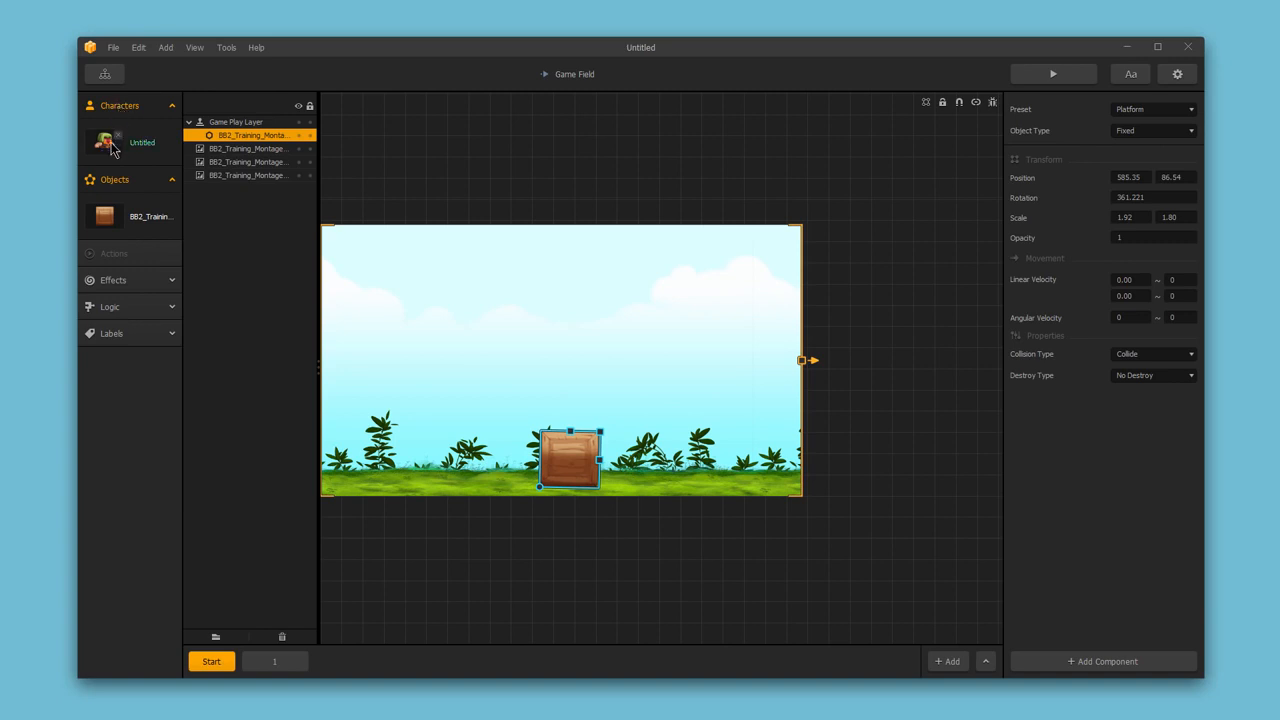
pyautogui.moveTo(112, 148); pyautogui.dragTo(442, 460)
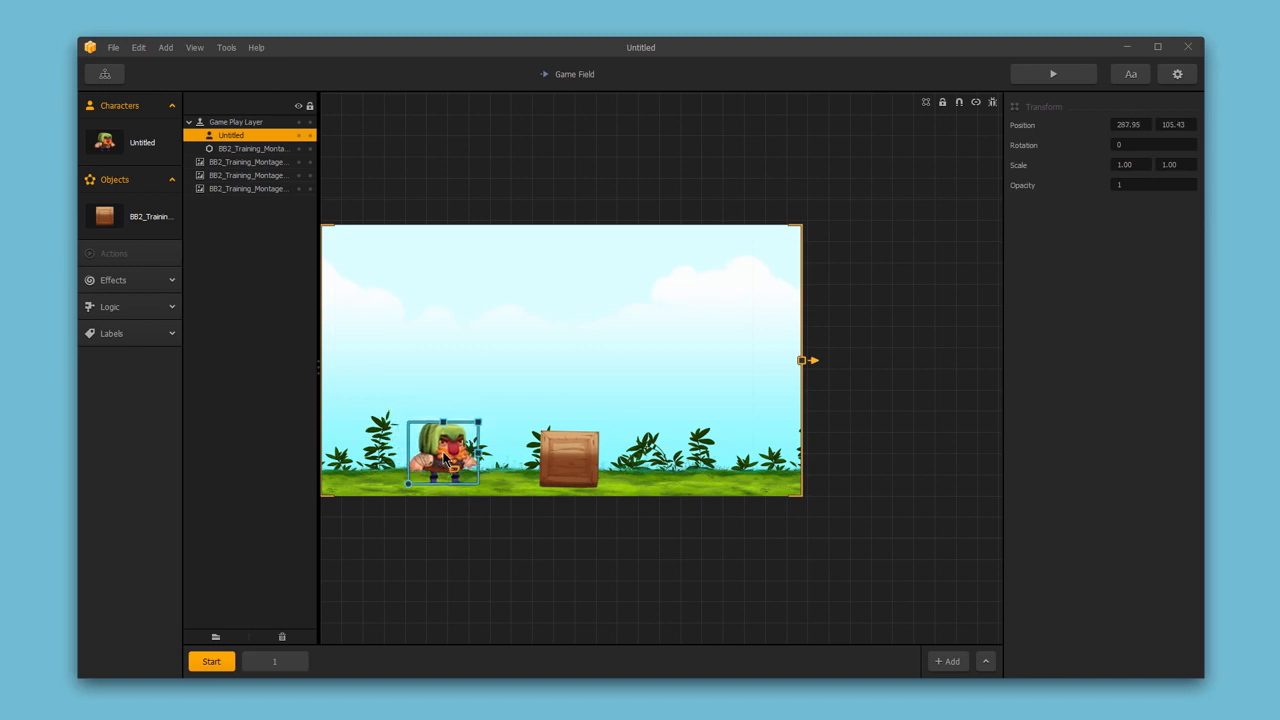
pyautogui.moveTo(477, 420); pyautogui.dragTo(449, 439)
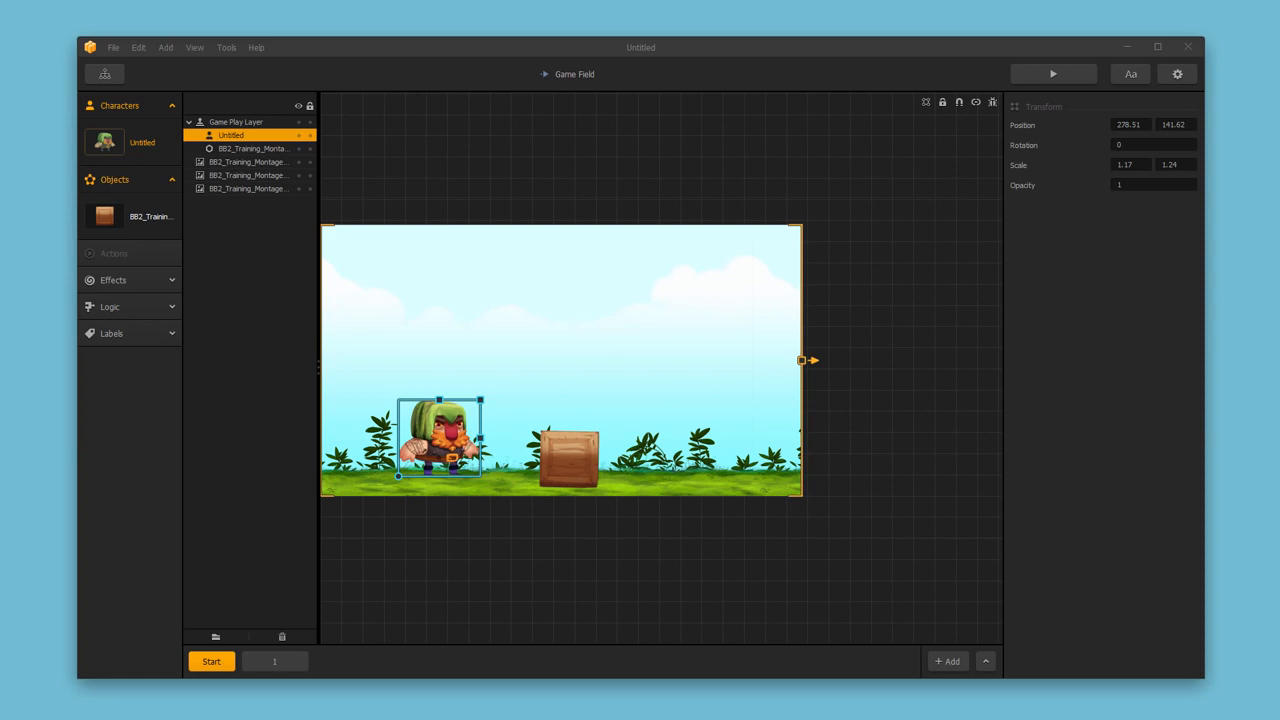
# Add the lightning power-up image as an action and place it in the sky at about (894, 415), scaled down to about 0.26.
pyautogui.moveTo(1275, 405); pyautogui.dragTo(517, 491)
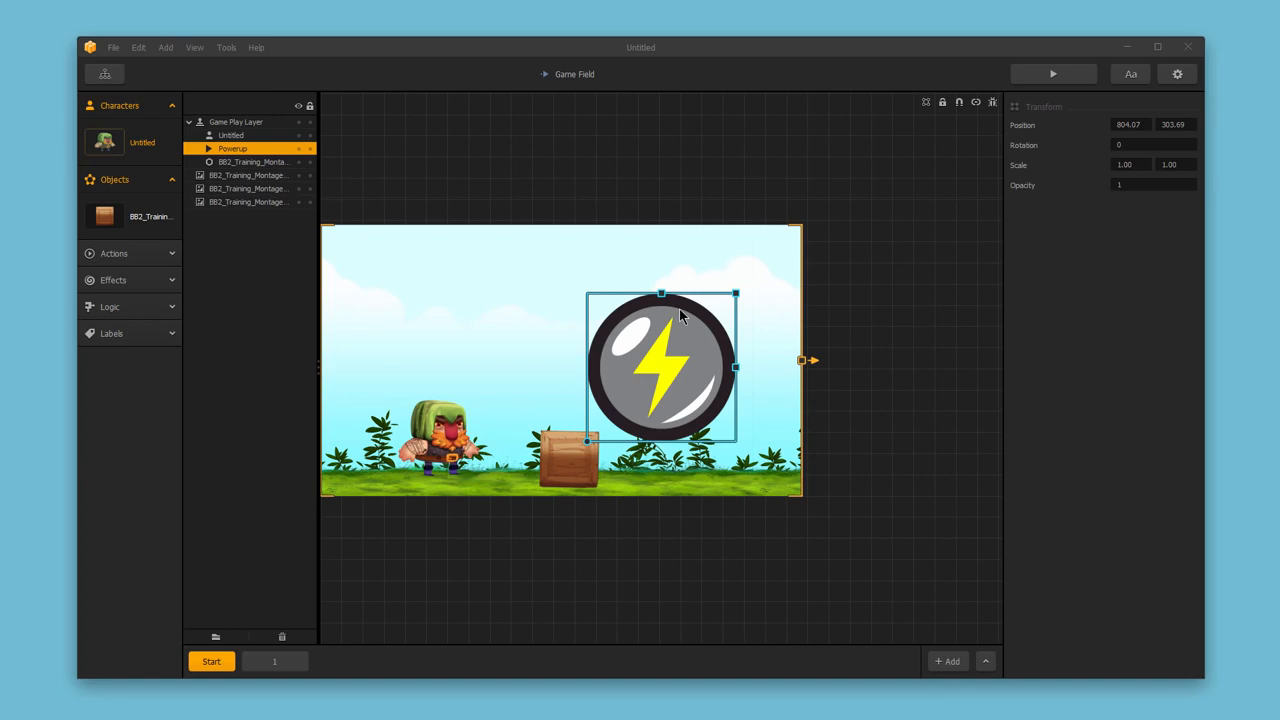
pyautogui.moveTo(679, 308); pyautogui.dragTo(693, 286)
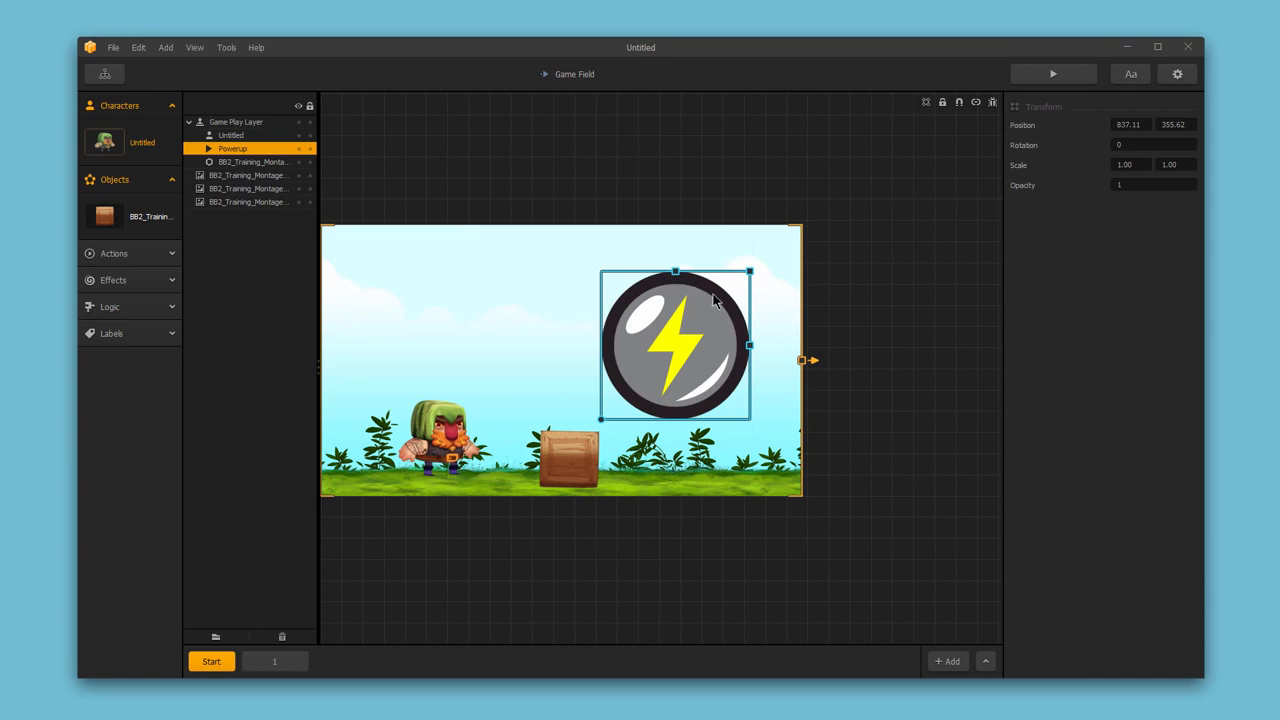
pyautogui.moveTo(752, 275); pyautogui.dragTo(681, 316)
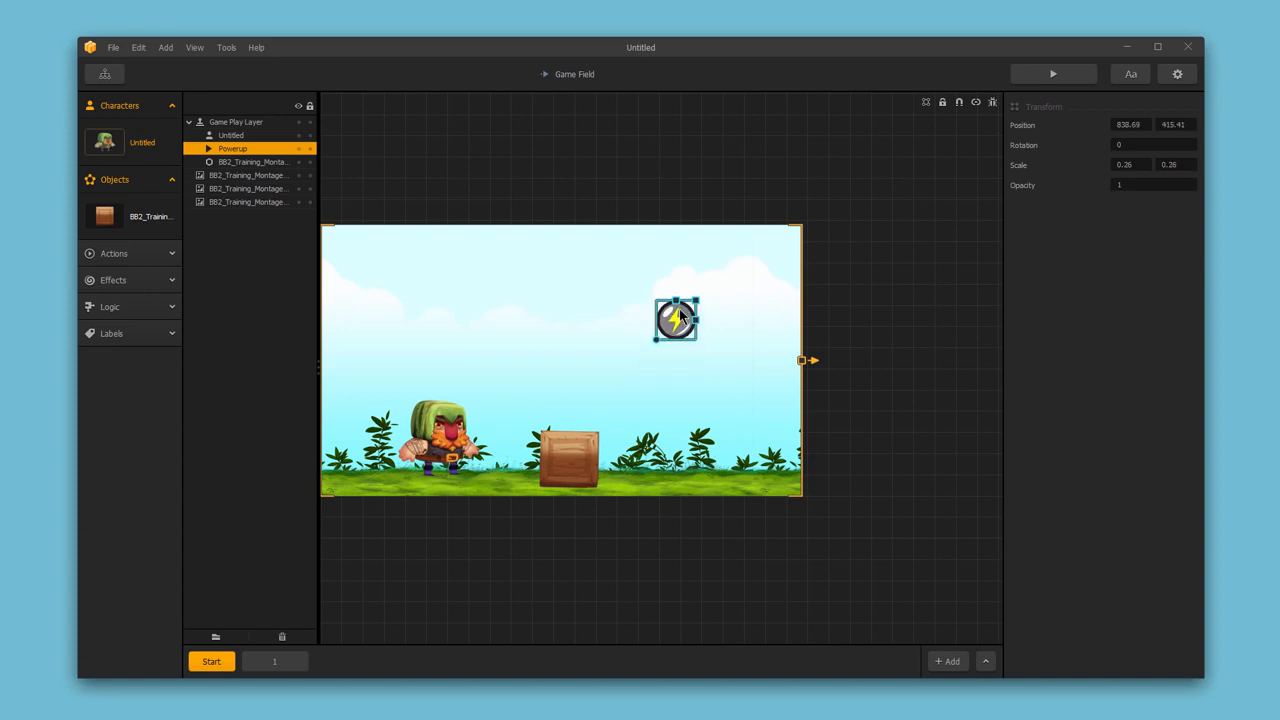
pyautogui.moveTo(681, 316); pyautogui.dragTo(704, 318)
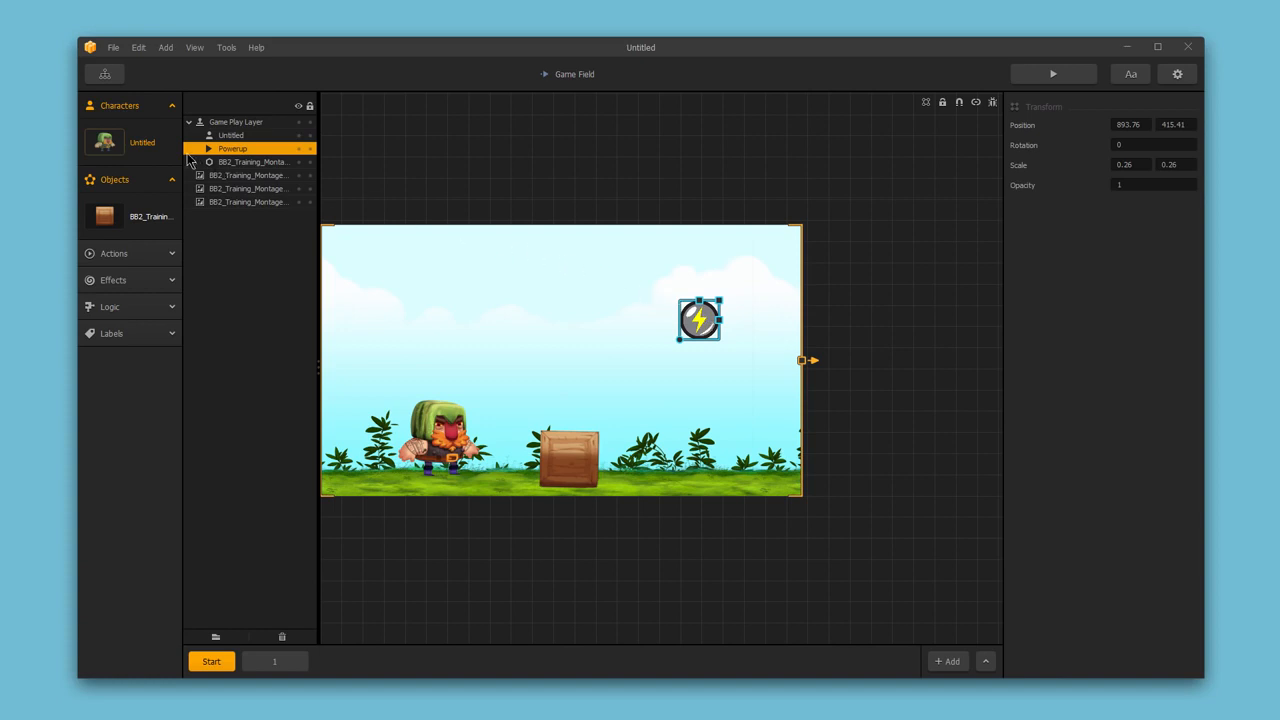
# Review the character asset's animation, sound, effect and gameplay settings.
pyautogui.click(141, 148)
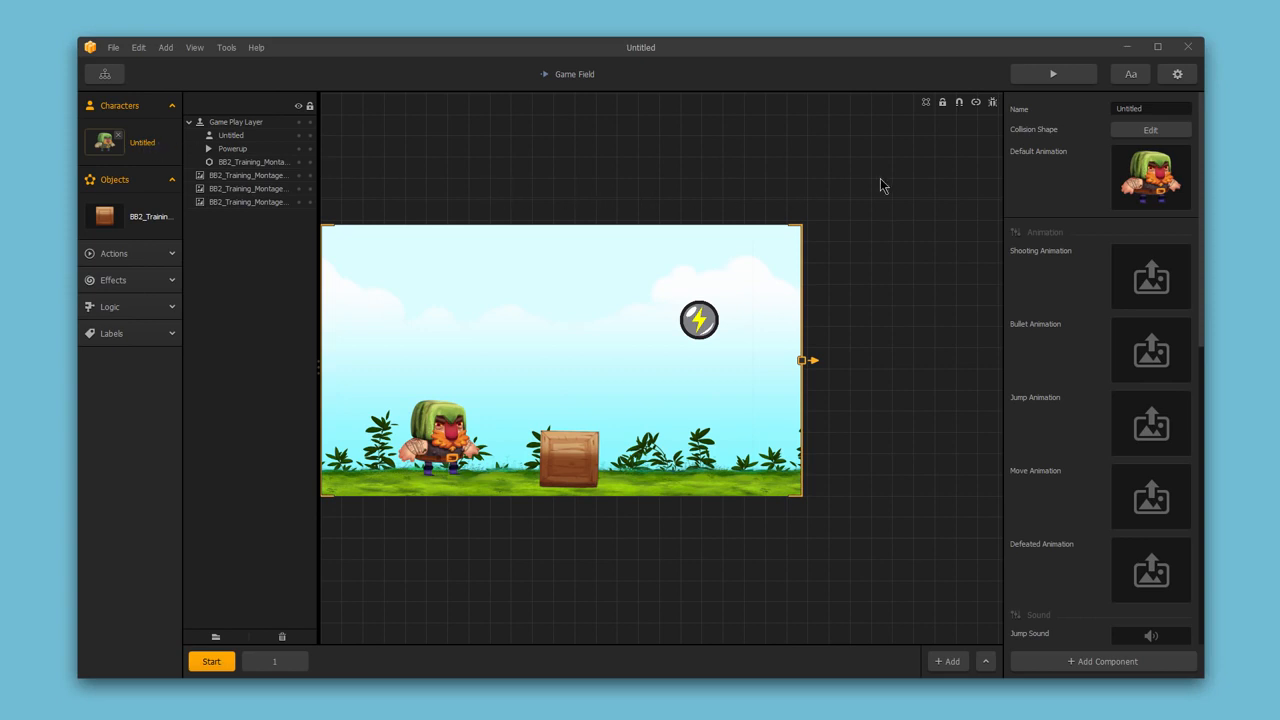
pyautogui.scroll(-3, 1145, 210)
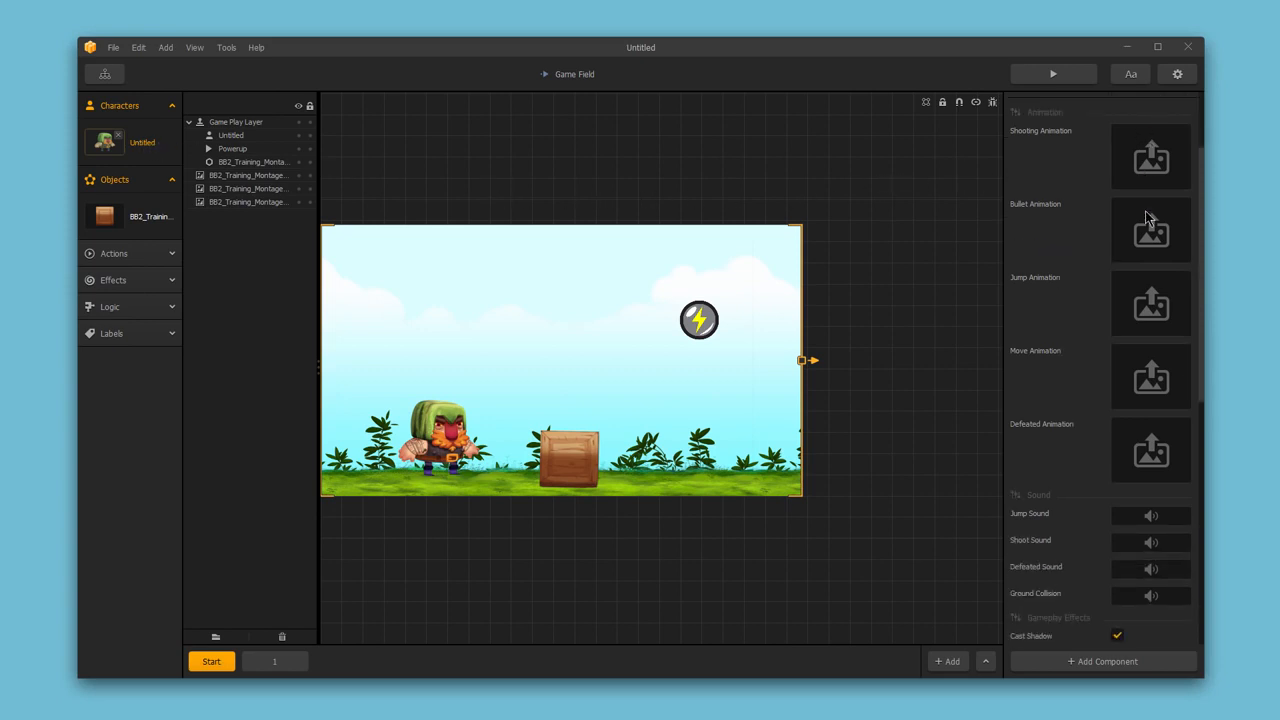
pyautogui.scroll(-3, 1148, 218)
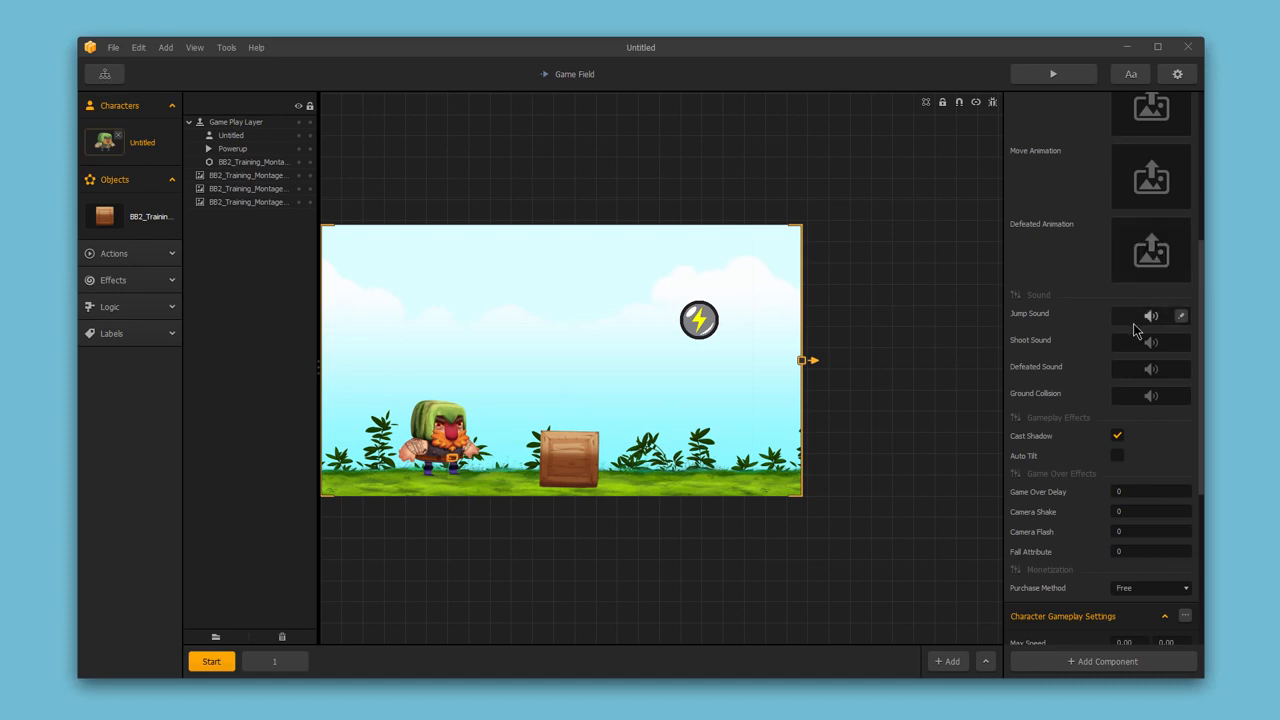
pyautogui.scroll(-2, 1136, 332)
pyautogui.scroll(-2, 1135, 328)
pyautogui.scroll(-2, 1133, 325)
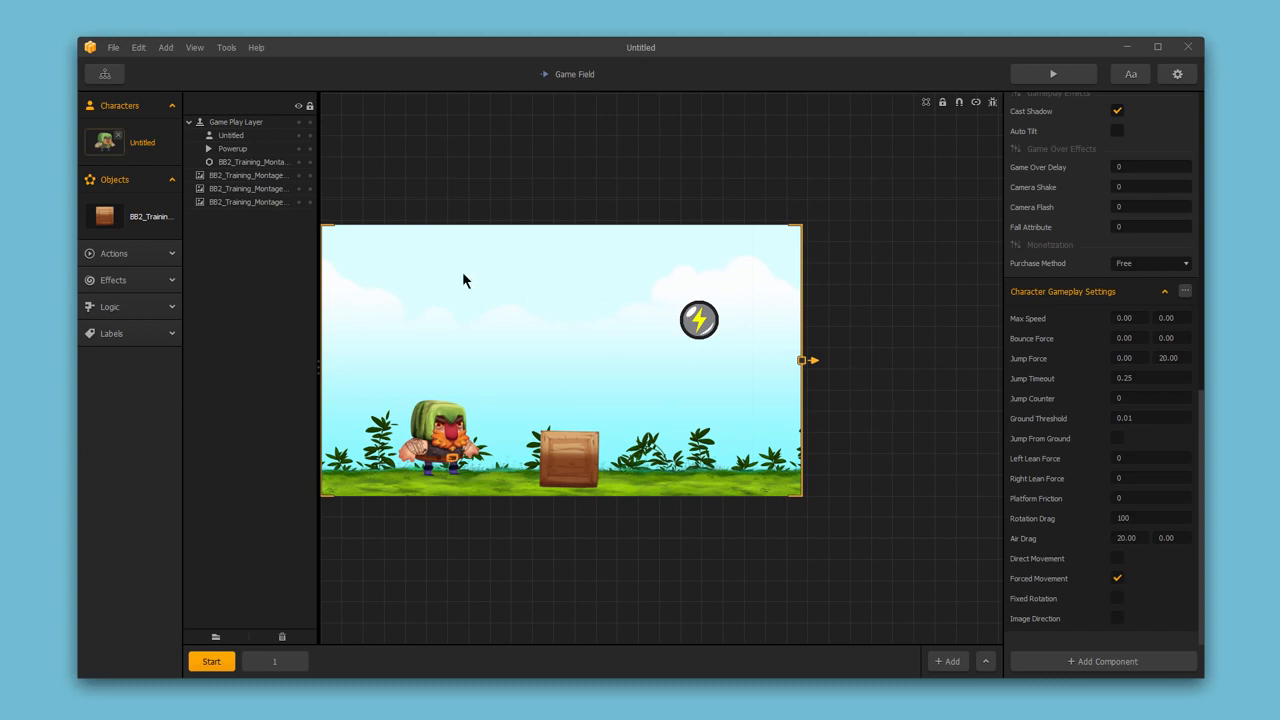
# Examine the wooden box's asset settings and the Power Up action's properties, including its available action types.
pyautogui.click(147, 226)
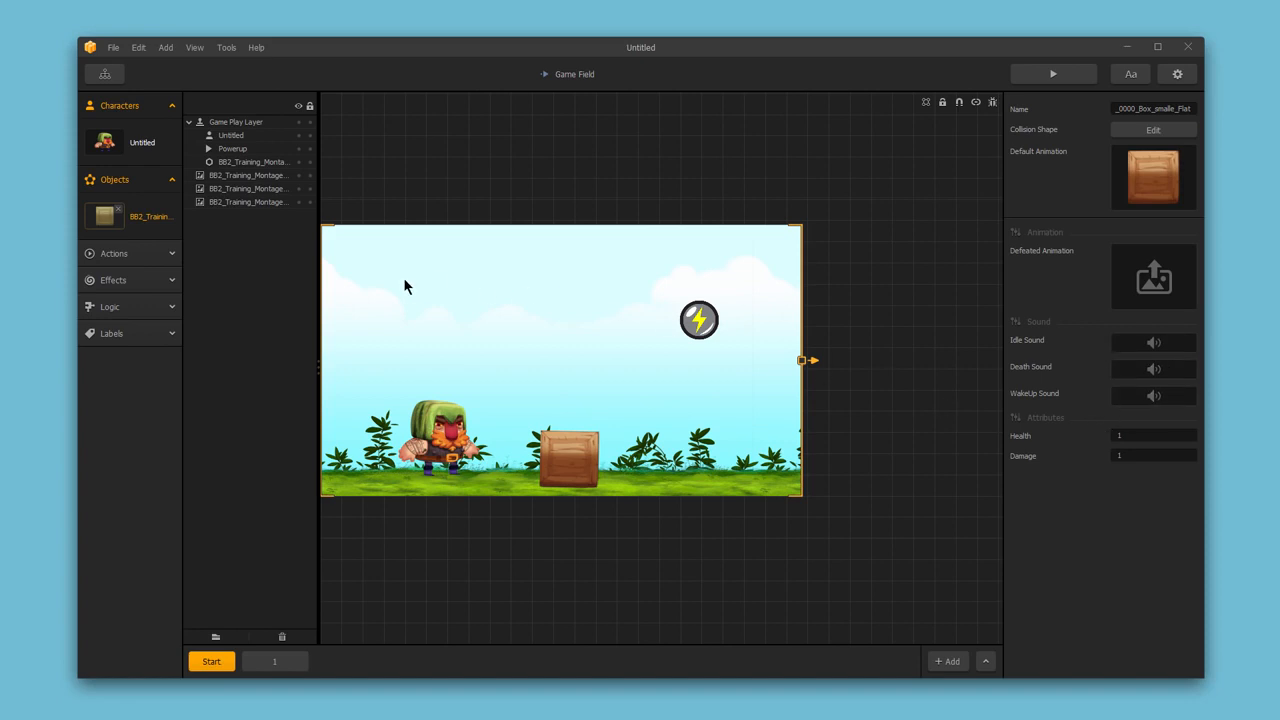
pyautogui.click(134, 256)
pyautogui.click(131, 285)
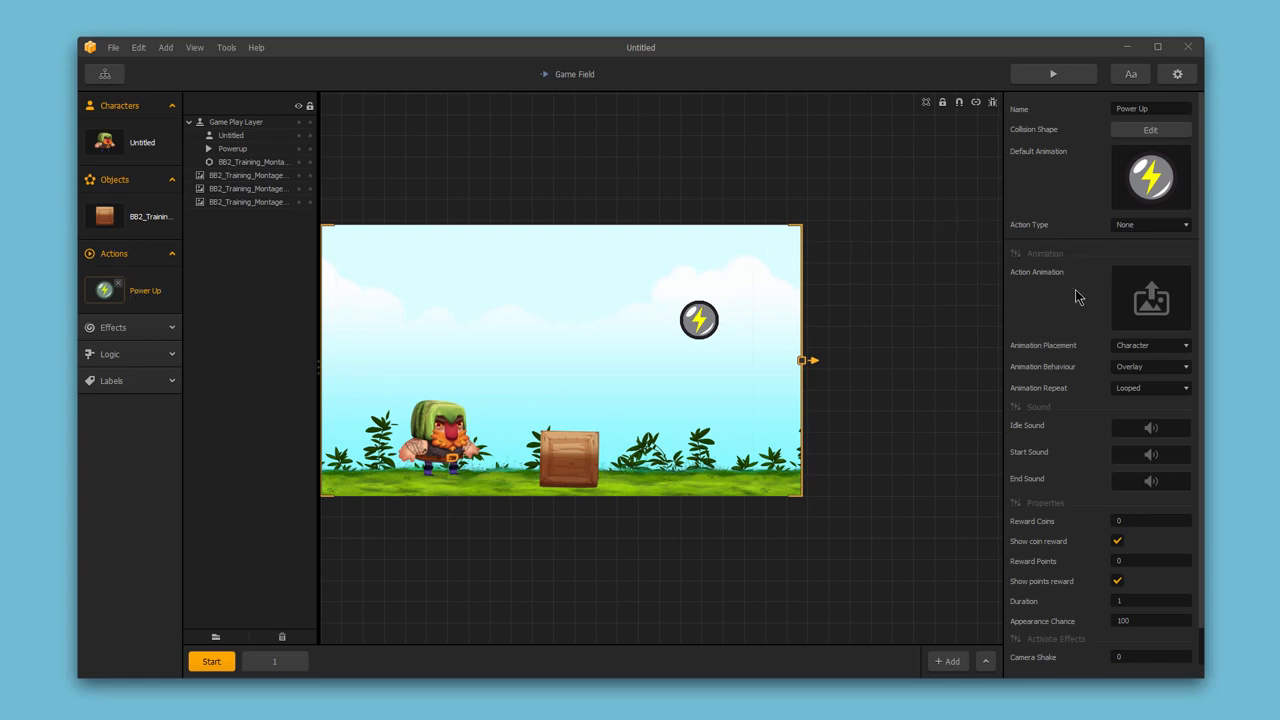
pyautogui.click(1125, 226)
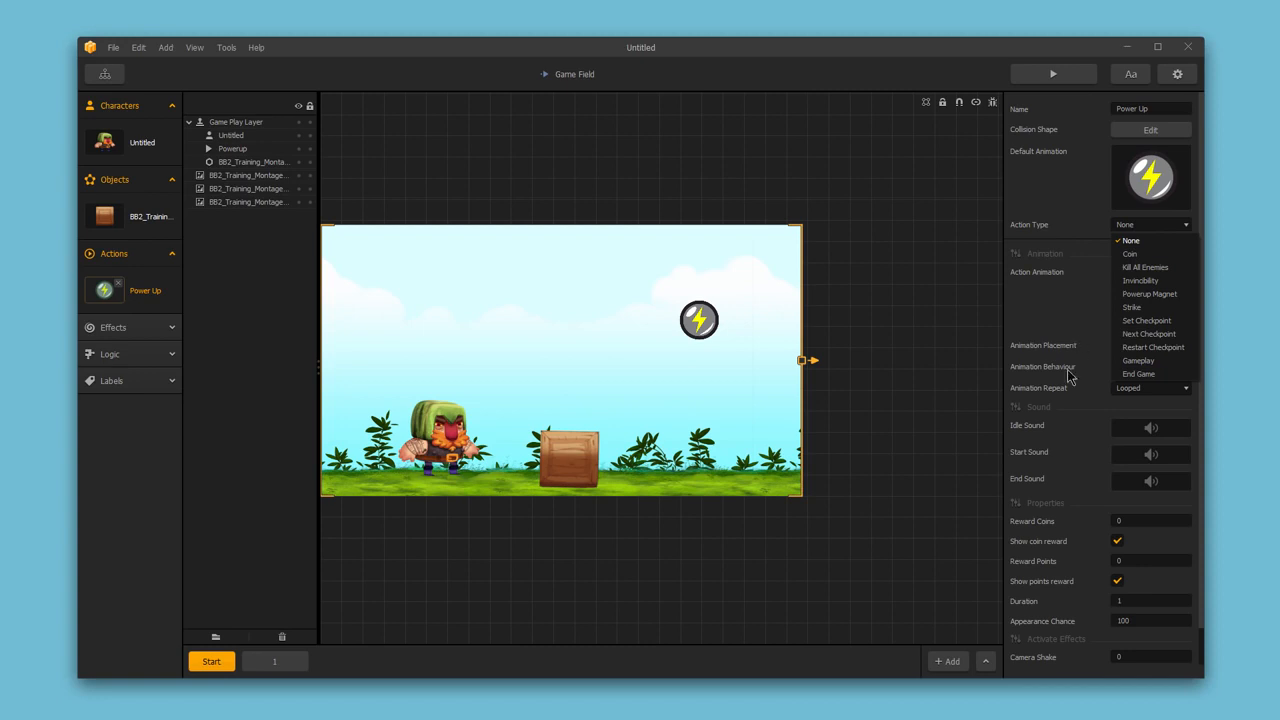
pyautogui.click(1067, 428)
pyautogui.scroll(-1, 1066, 428)
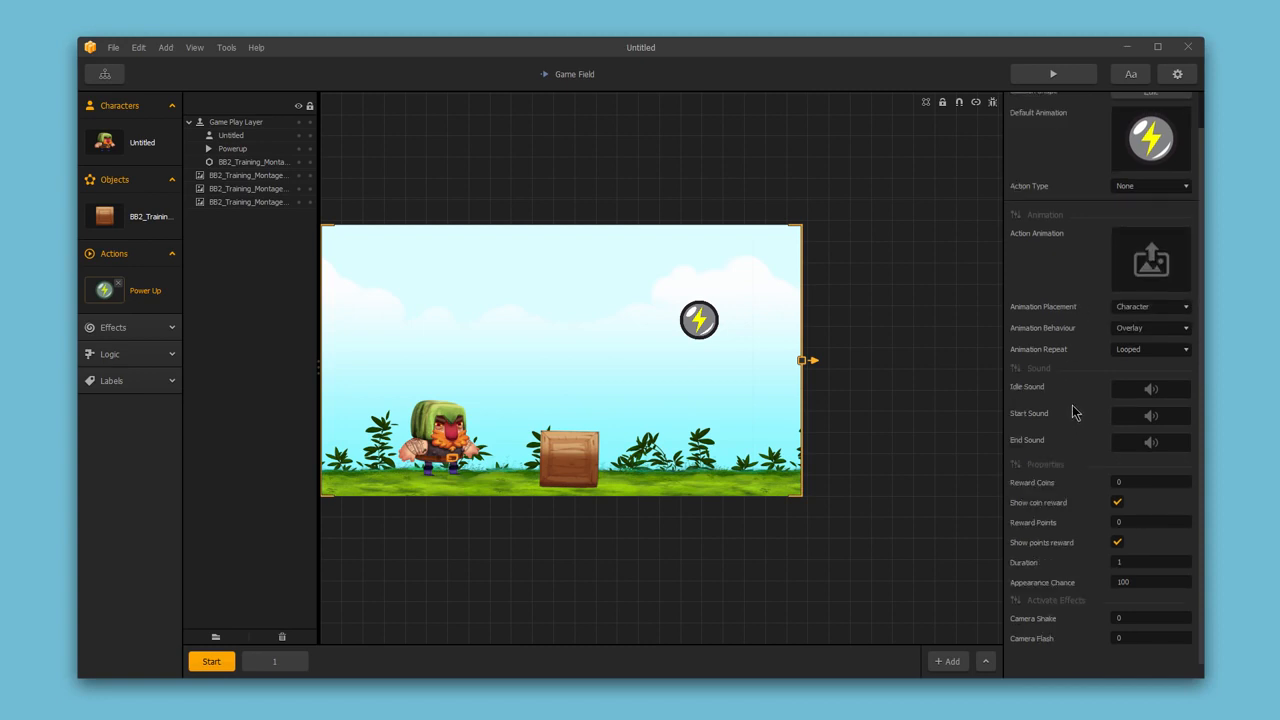